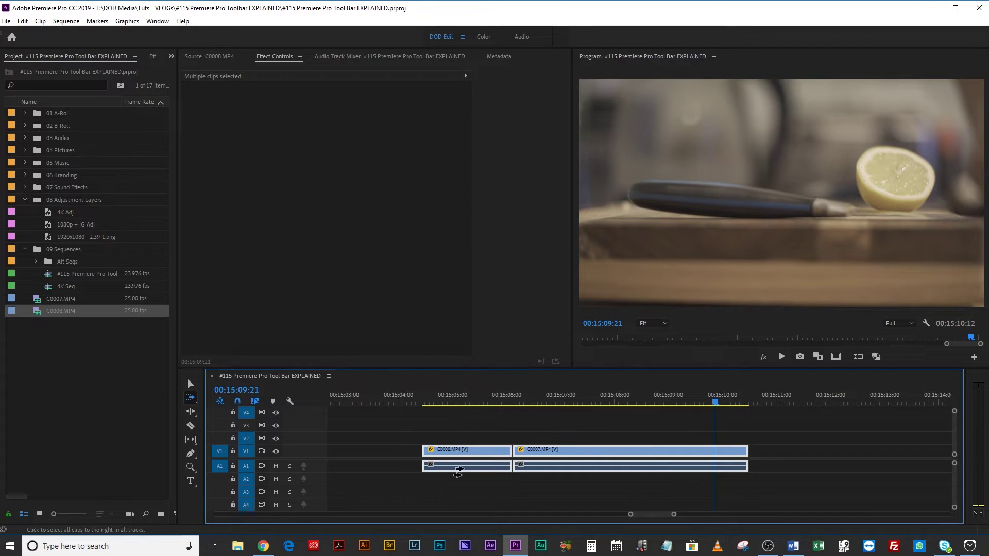
Step: Select C0007.MP4 with Track Select Forward and duplicate the timeline clips onto the video tracks above V1
left_click(523, 413)
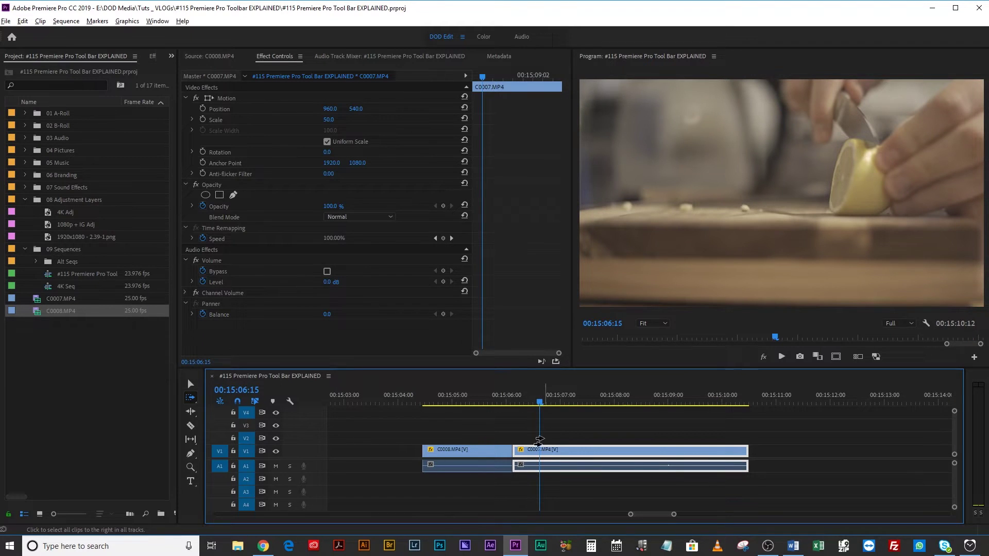
left_click_drag(558, 449, 493, 426)
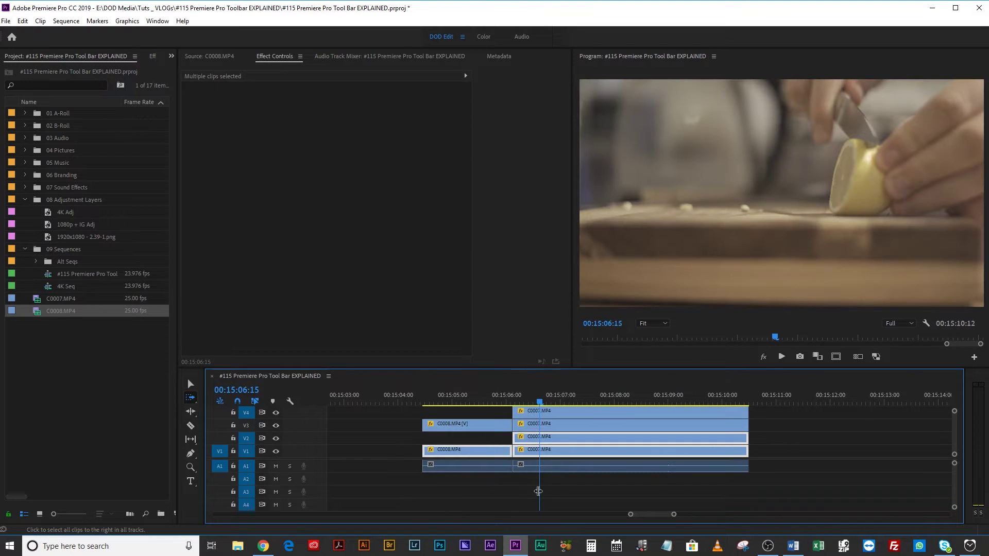
scroll(452, 423, "up", 1)
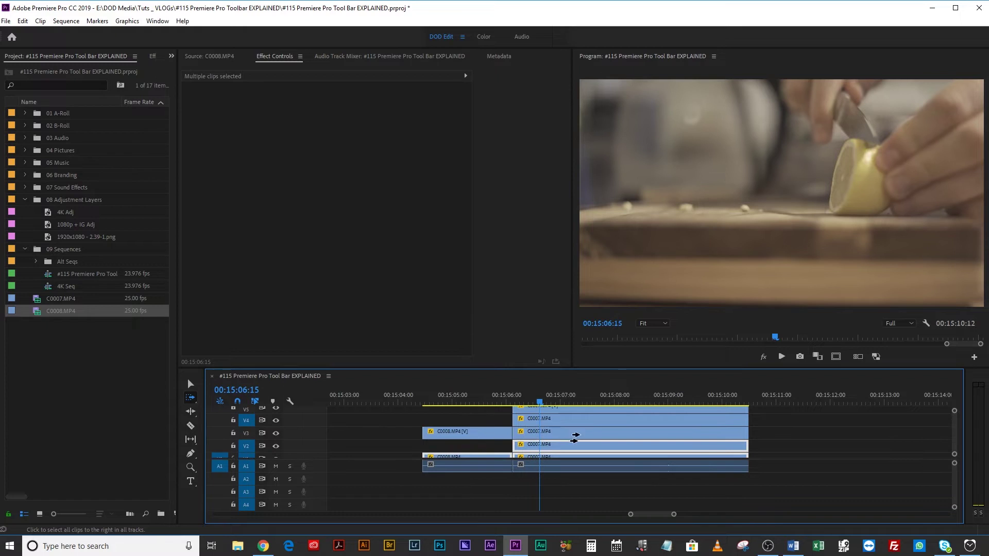
Step: Select all clips forward across every track with Track Select Forward, and limit the selection to the clips on V3
left_click(469, 415)
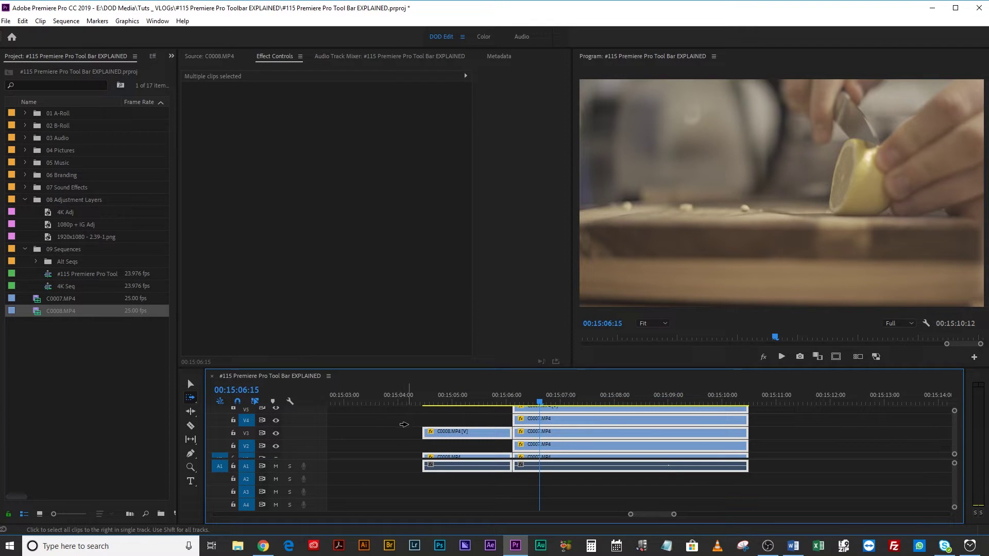
left_click(405, 434)
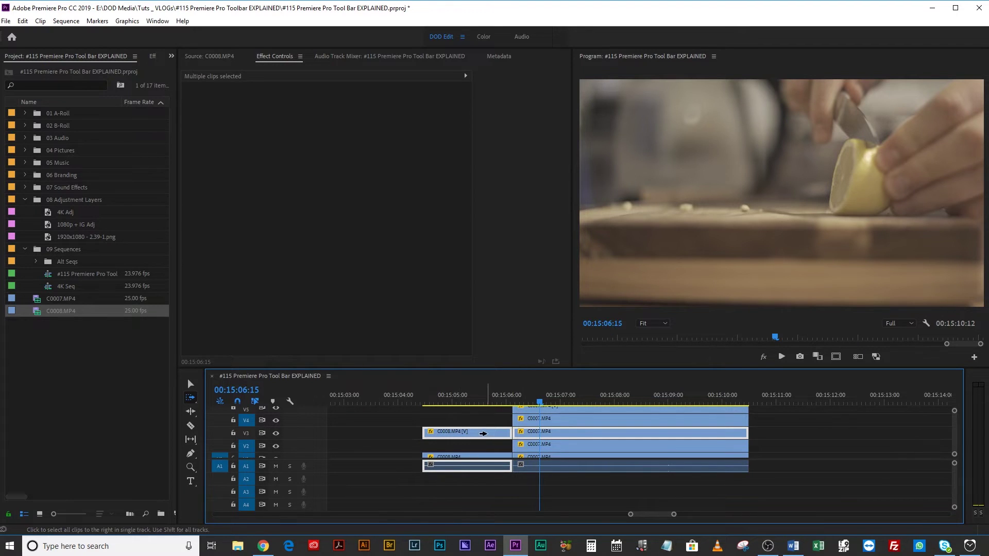
left_click(546, 434)
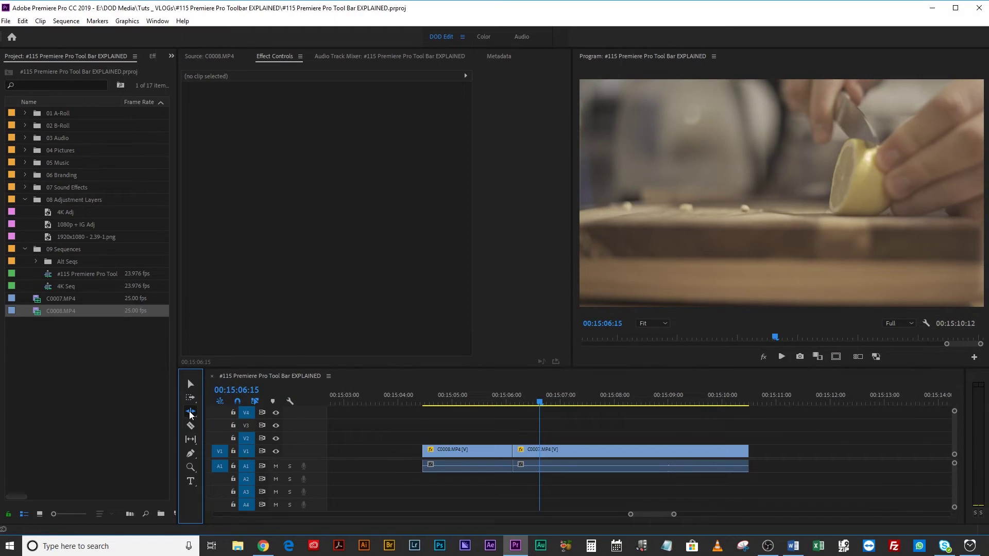
Step: Ripple-edit the start of C0007.MP4 at its cut with C0008.MP4, extending the clip by about 20 frames
left_click(190, 411)
left_click(218, 409)
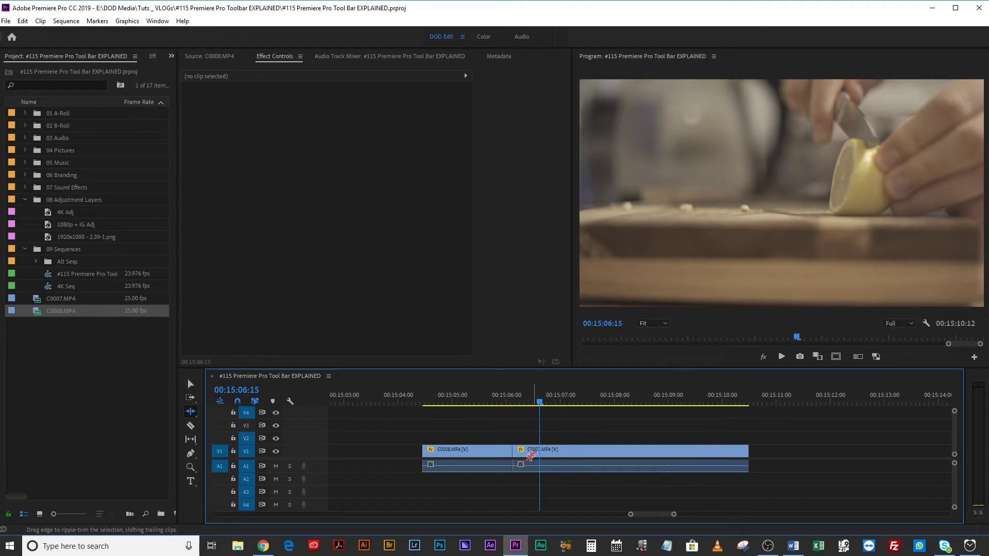
left_click(530, 455)
left_click_drag(540, 399, 519, 410)
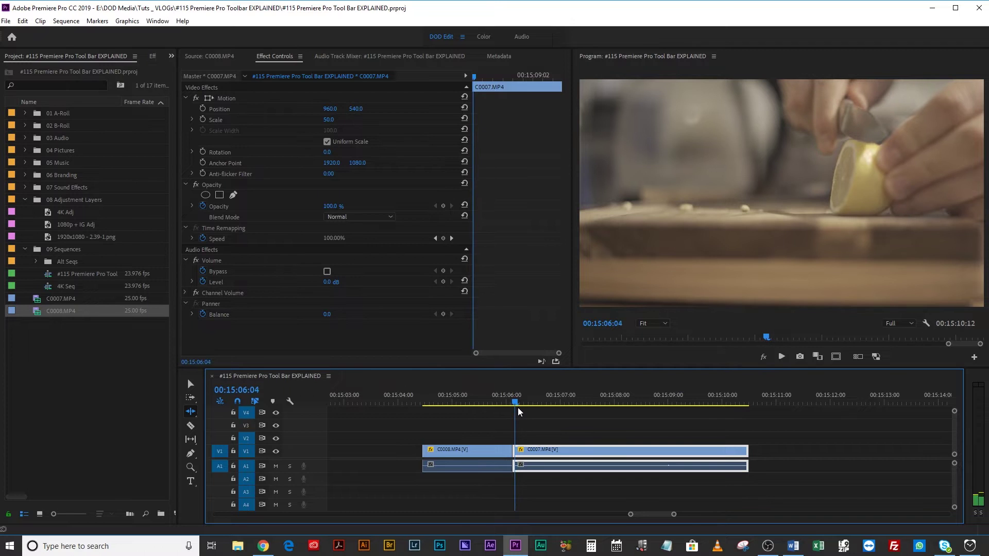
left_click(514, 451)
left_click_drag(512, 452, 467, 473)
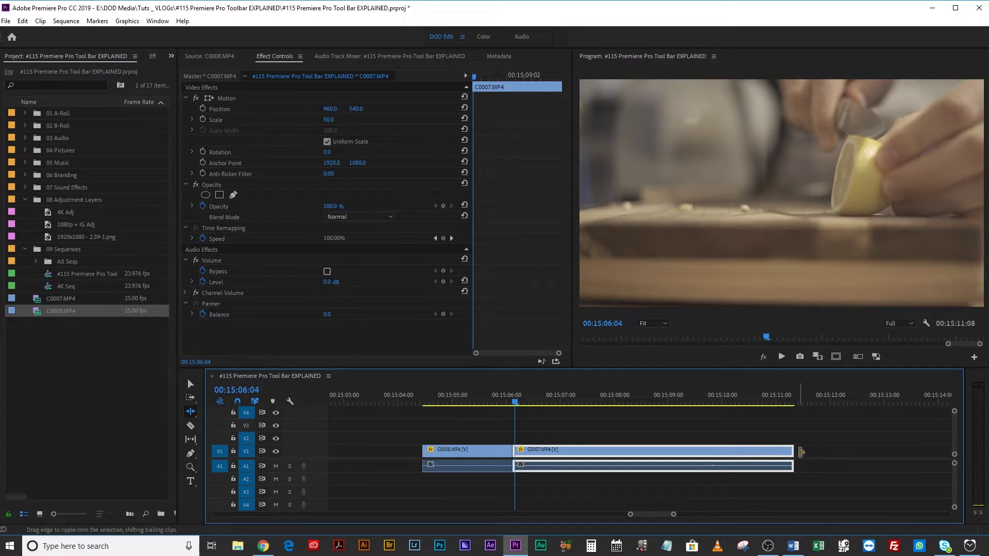
Step: Ripple-trim the end of C0008.MP4 by about 14 frames, so C0007.MP4 closes up behind it
left_click(509, 451)
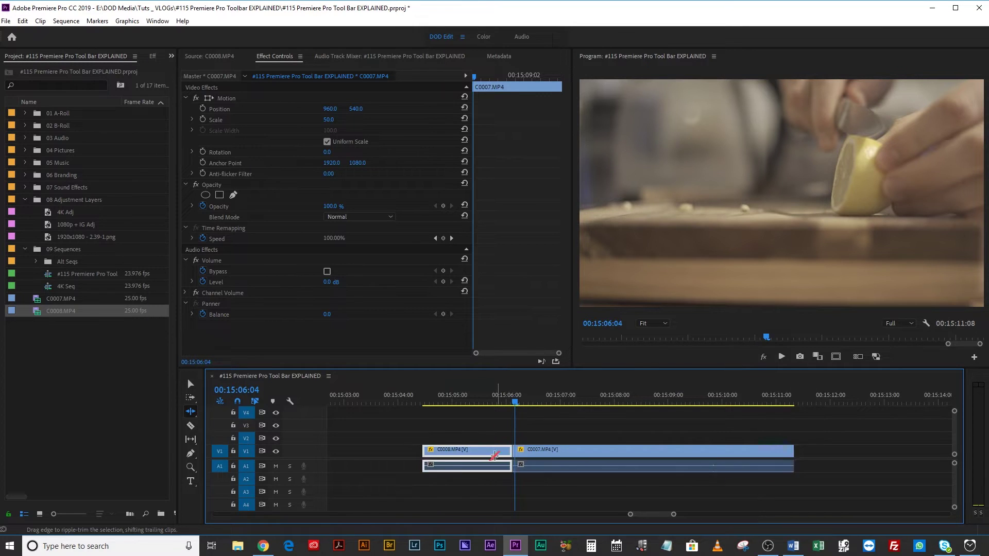
left_click_drag(509, 449, 476, 463)
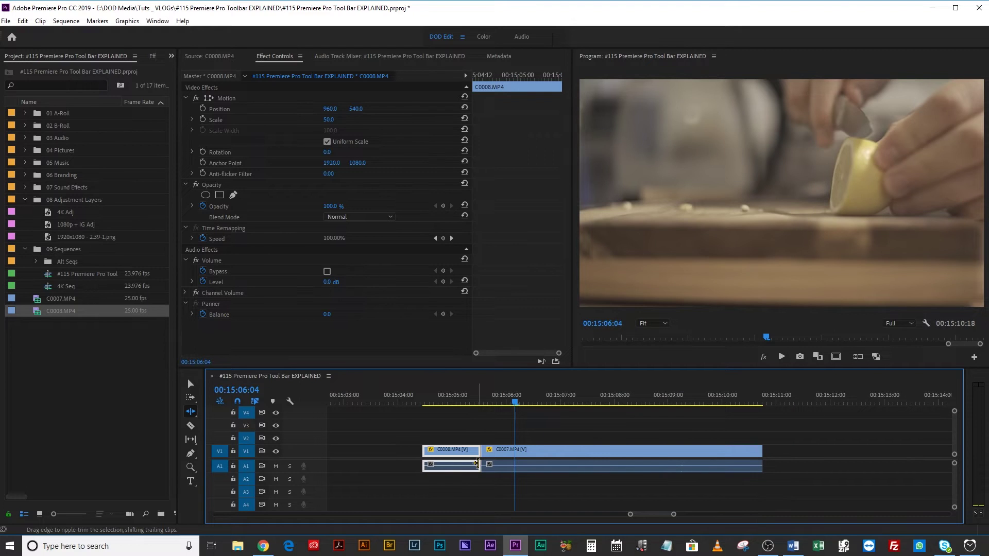
left_click(548, 450)
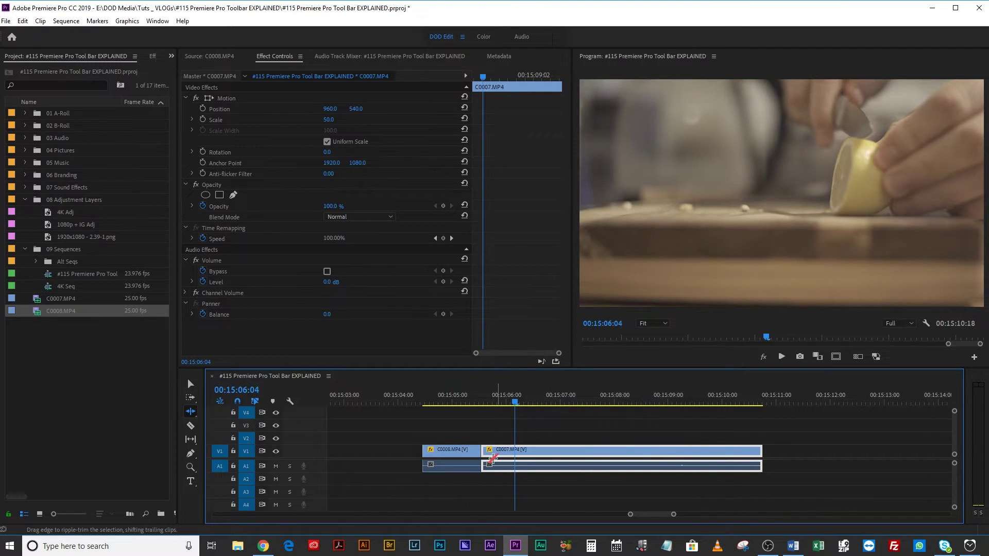
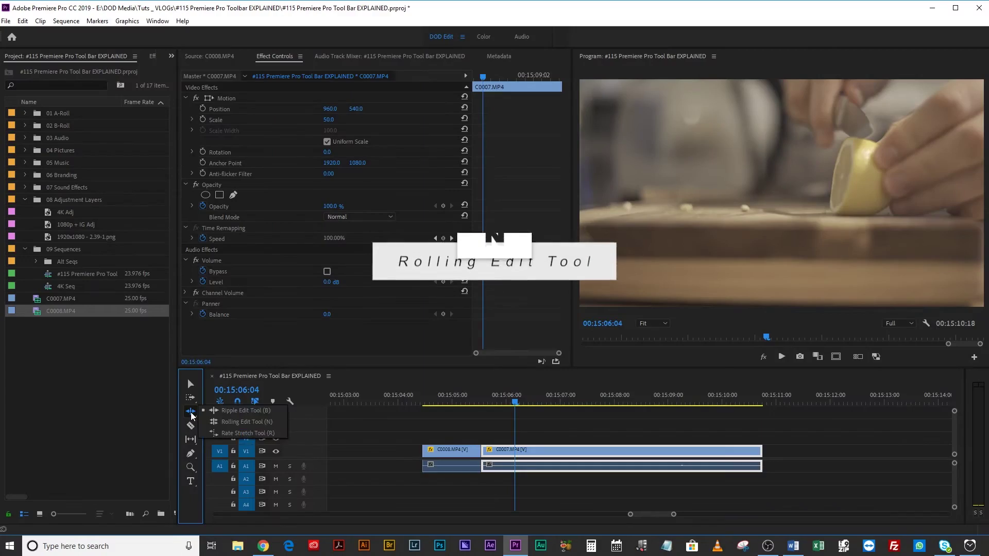
Step: Move the cut between C0008.MP4 and C0007.MP4 about 8 frames later with the Rolling Edit tool
left_click(242, 422)
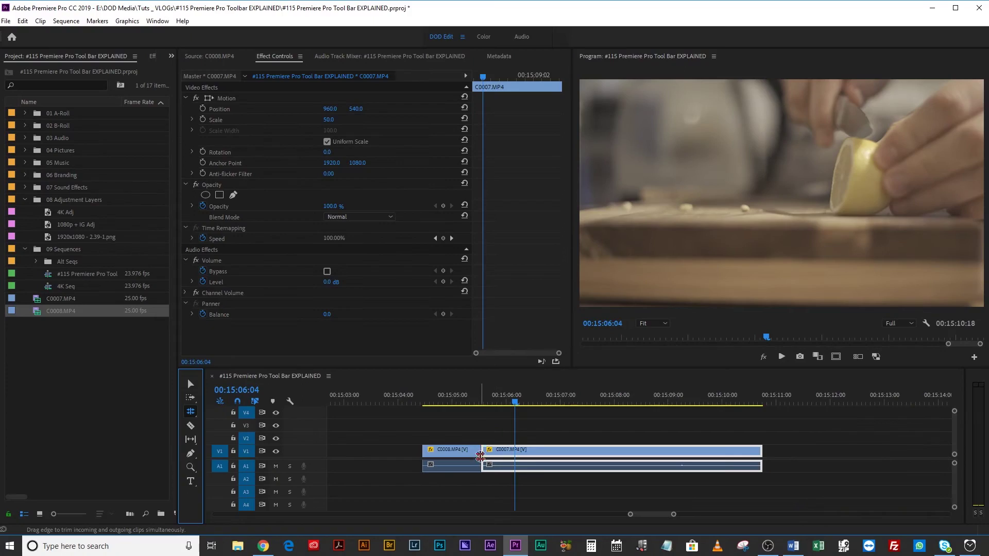
left_click_drag(480, 456, 498, 454)
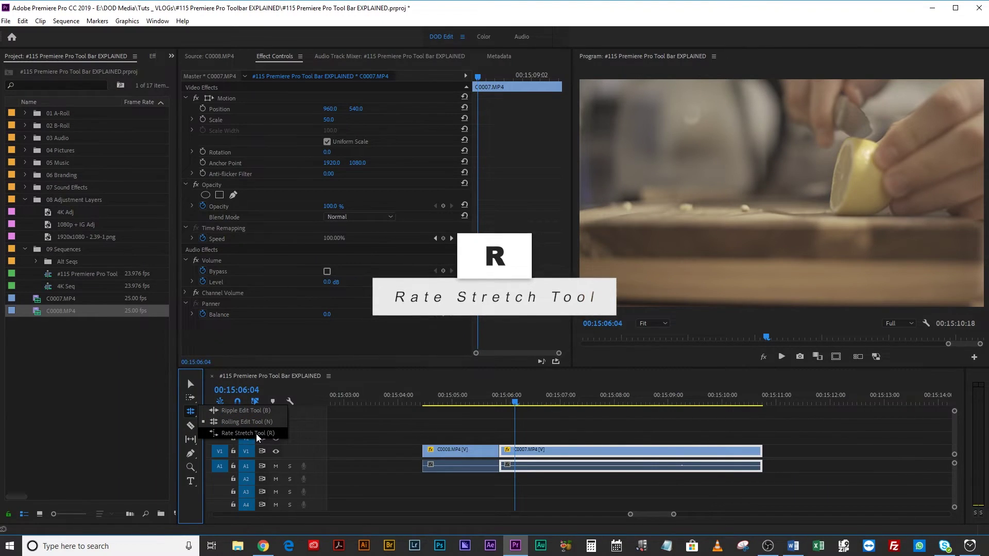
Step: Rate-stretch C0007.MP4 shorter to about 195% speed and check its Clip Speed / Duration settings without changing them
left_click(256, 434)
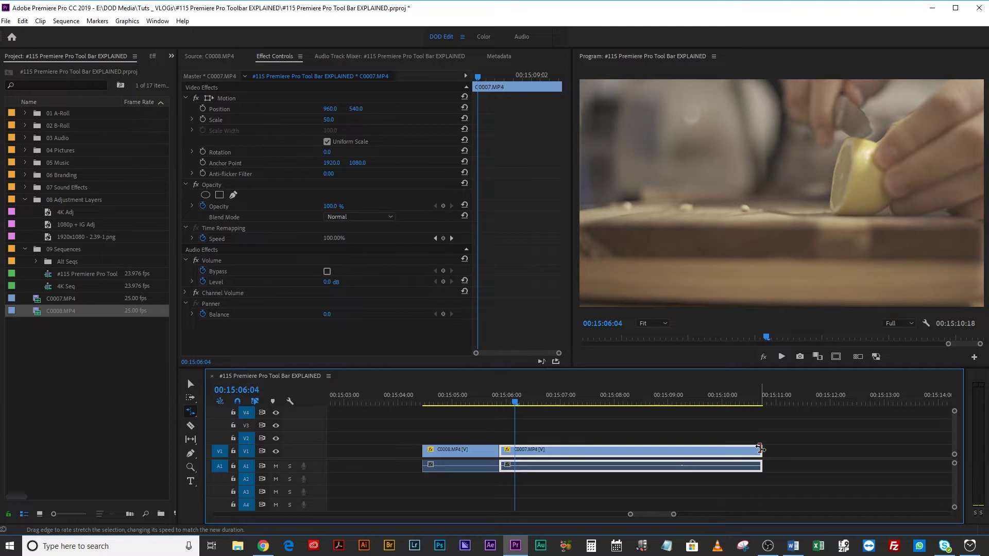
left_click_drag(760, 448, 632, 455)
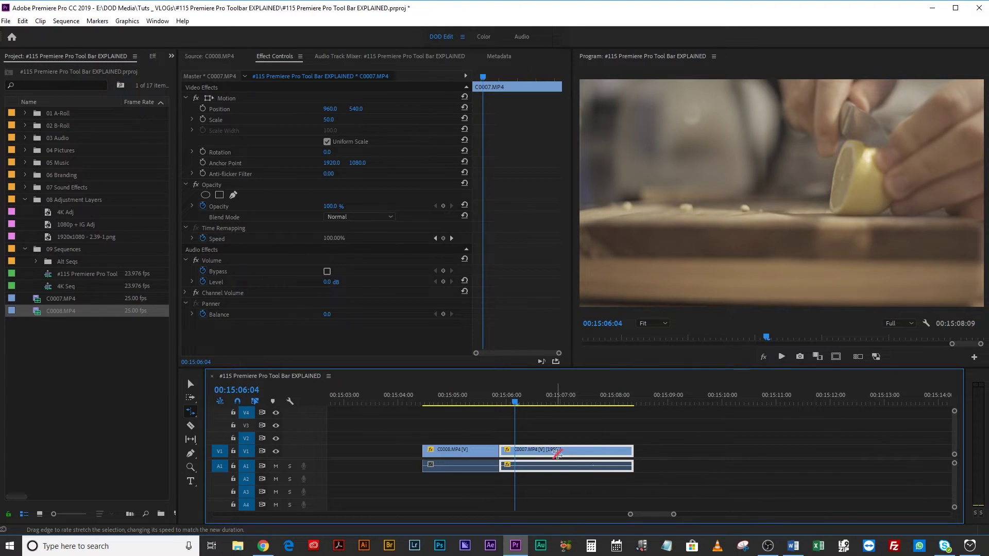
key("ctrl+r")
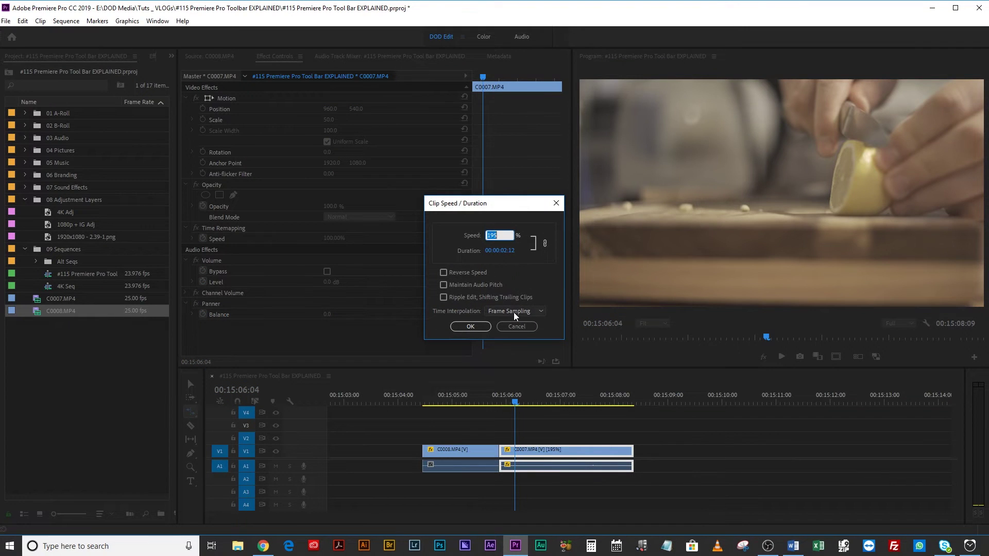
left_click(518, 327)
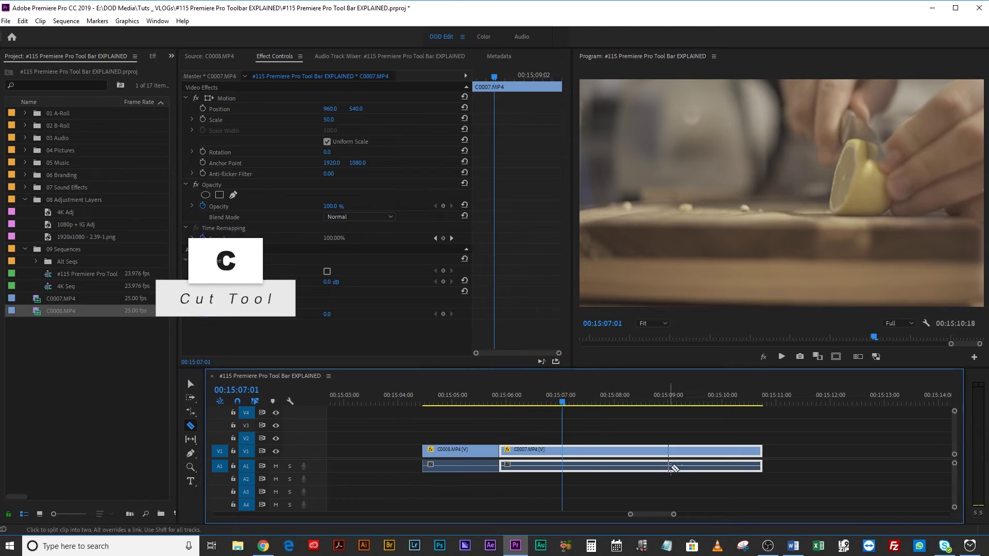
Step: Split C0007.MP4 and C0008.MP4 into several shorter segments with the cut tool
left_click(679, 463)
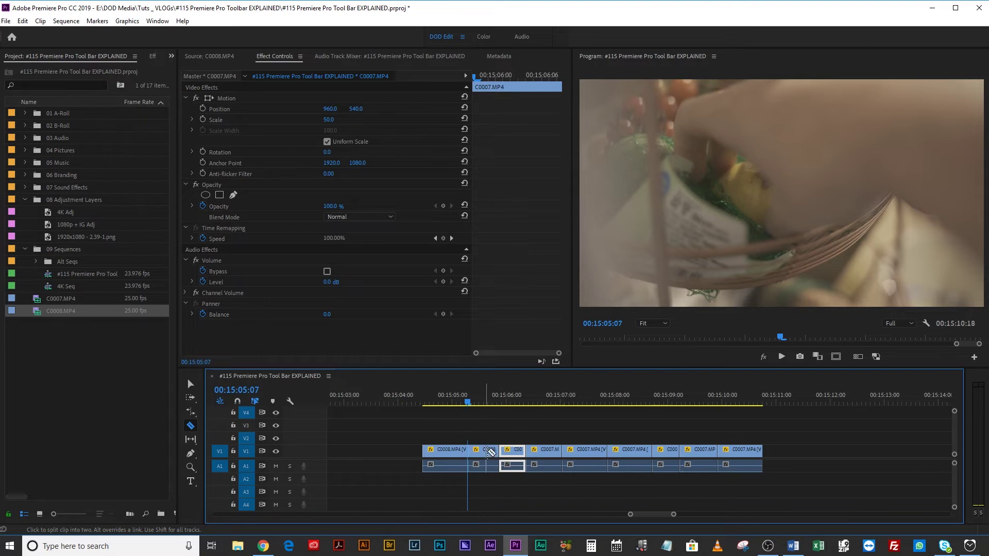
Step: Slip the footage inside the C0007.MP4 segment around 00:15:08:04 with the Slip tool, keeping its timeline position
left_click(190, 439)
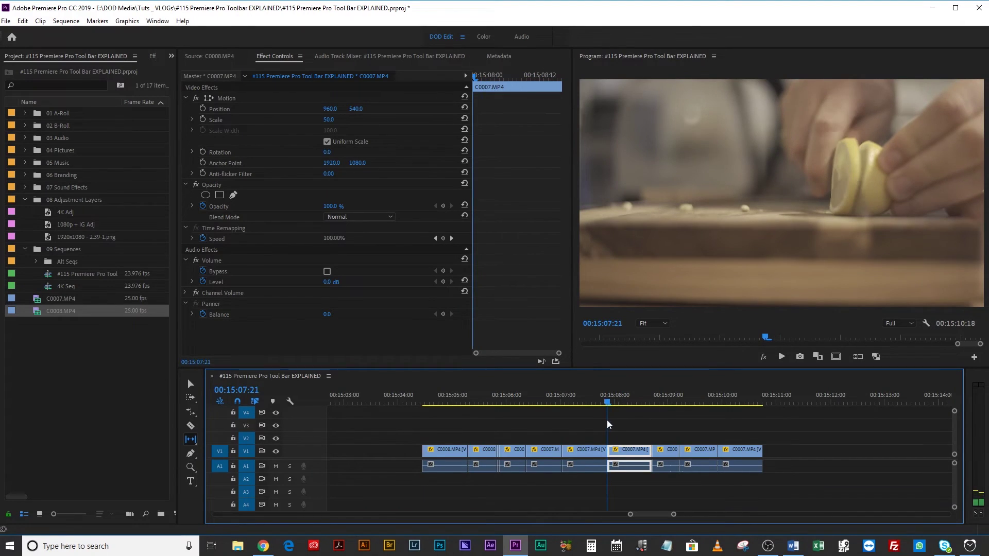
left_click(634, 432)
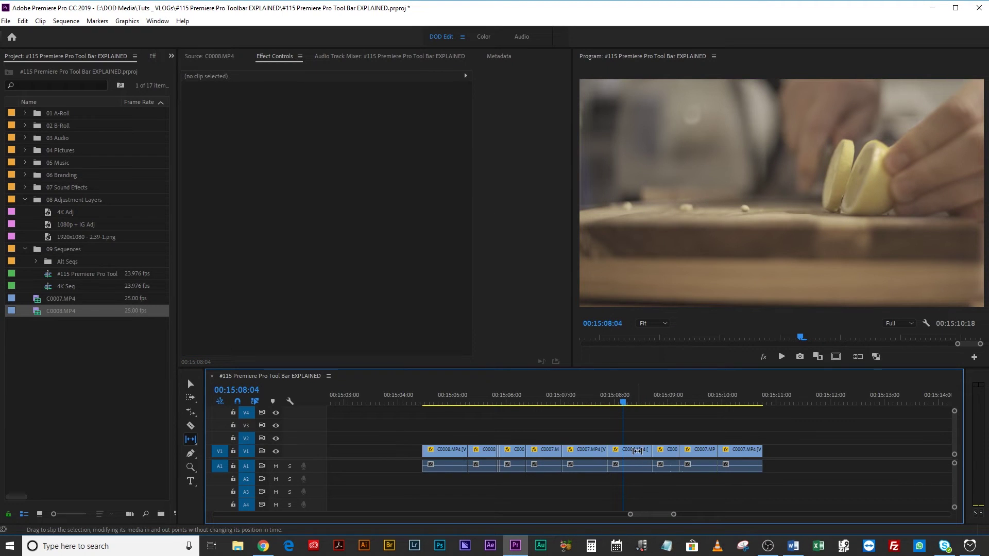
key("=")
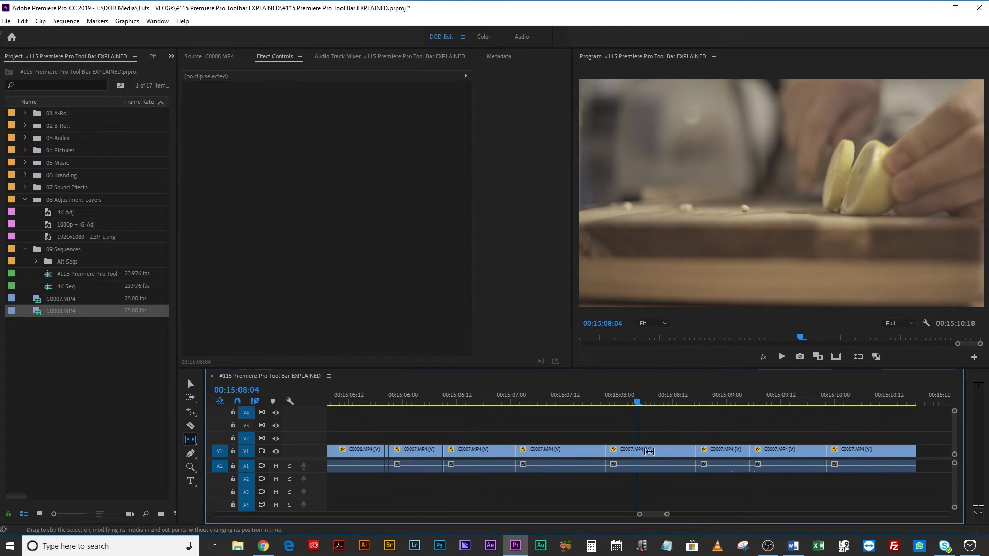
left_click_drag(648, 453, 681, 456)
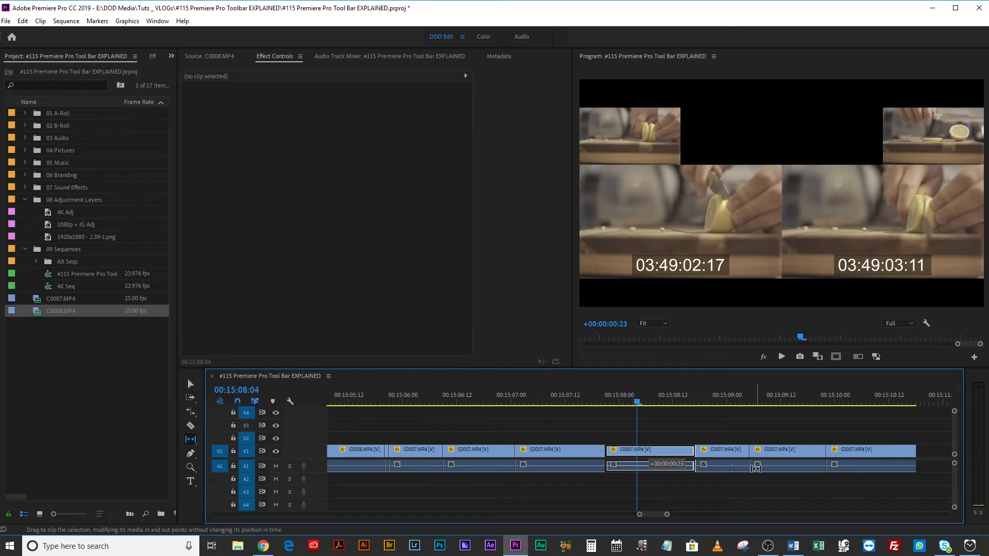
left_click_drag(755, 467, 814, 474)
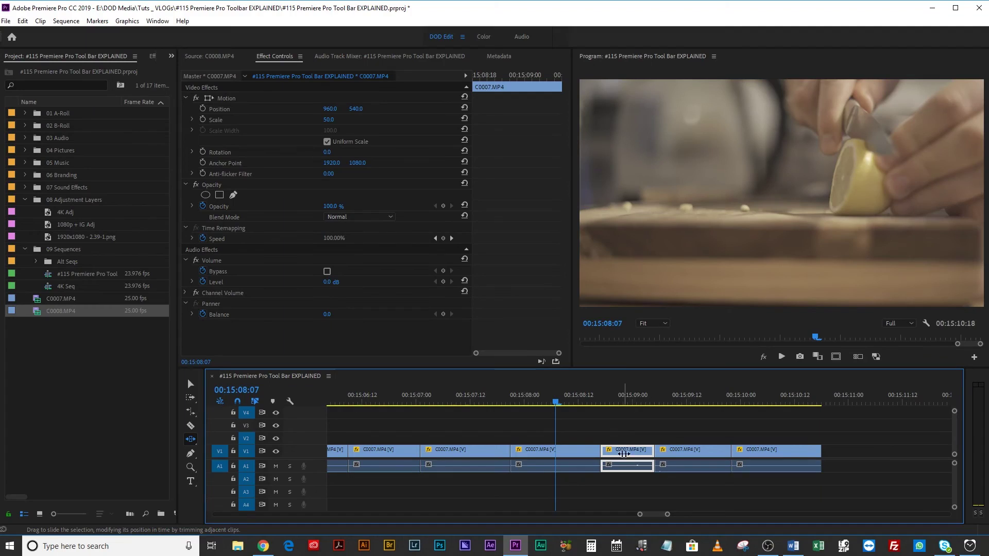
Step: Slide the selected short C0007.MP4 segment about 5 frames earlier and place the playhead on it at 00:15:08:17
left_click_drag(626, 451, 602, 454)
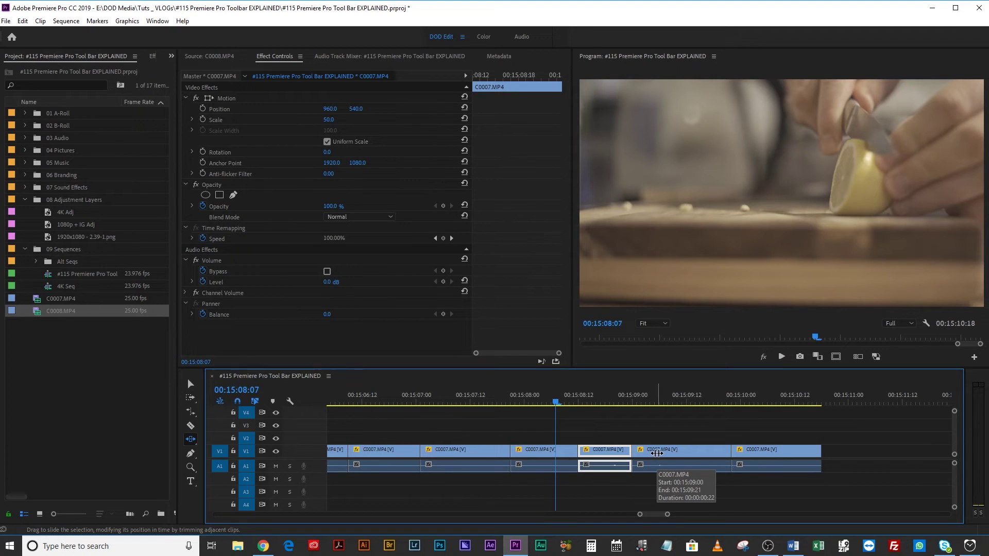
left_click(600, 403)
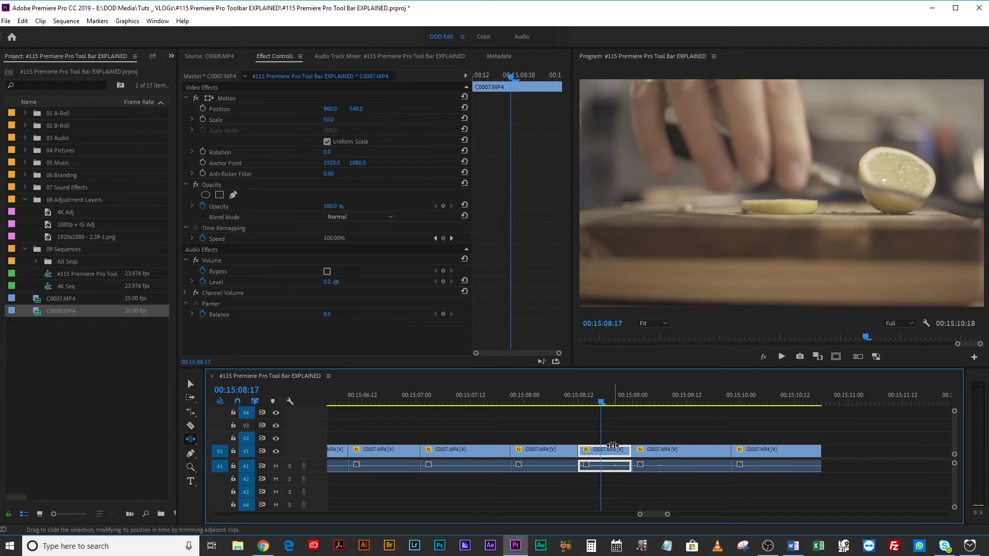
Step: Draw a five-point freeform shape over the cutting board in the program frame with the Pen tool
key("p")
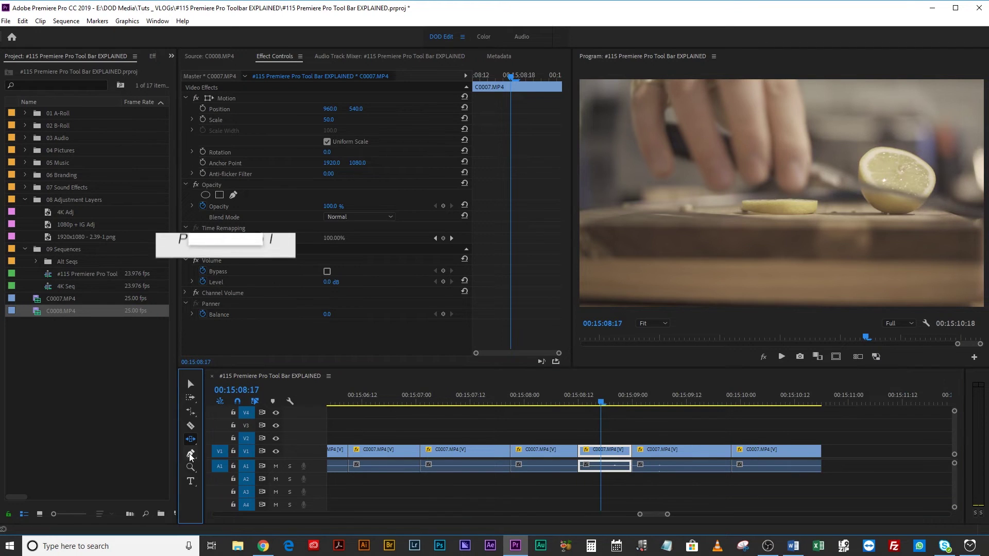
left_click(738, 155)
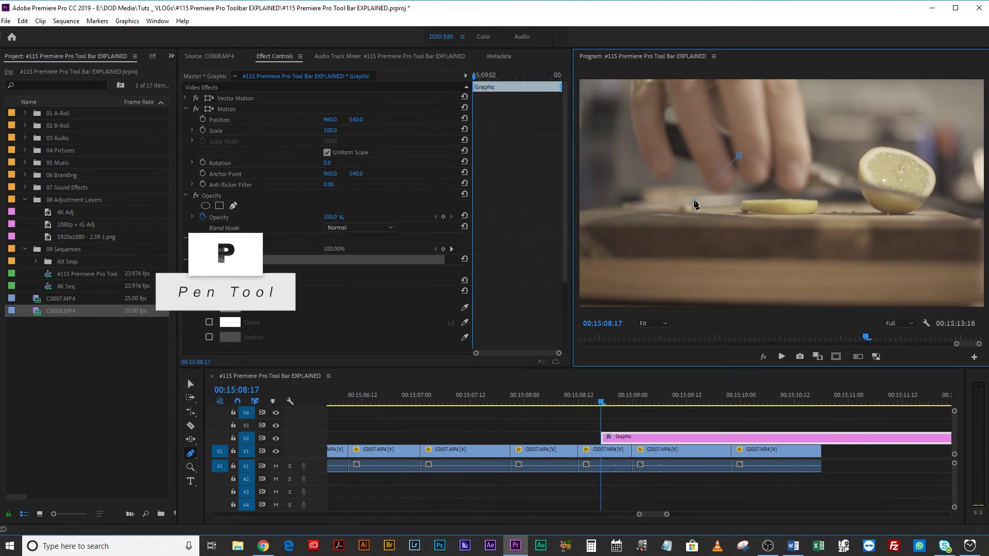
left_click(693, 201)
left_click(786, 256)
left_click(891, 231)
left_click(861, 176)
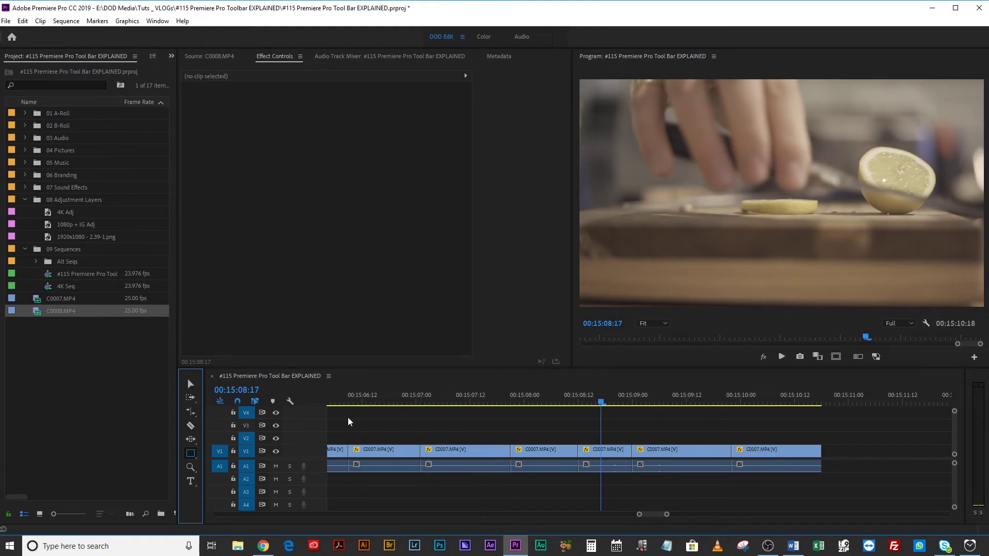
Step: Draw a rectangle and an ellipse over the middle of the program frame with the shape tools
left_click_drag(680, 153, 814, 261)
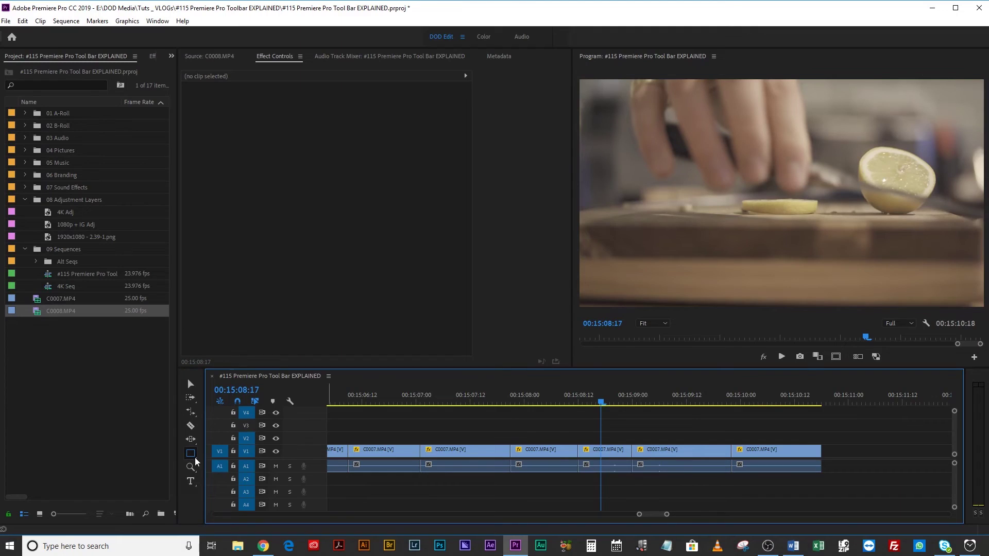
left_click(193, 456)
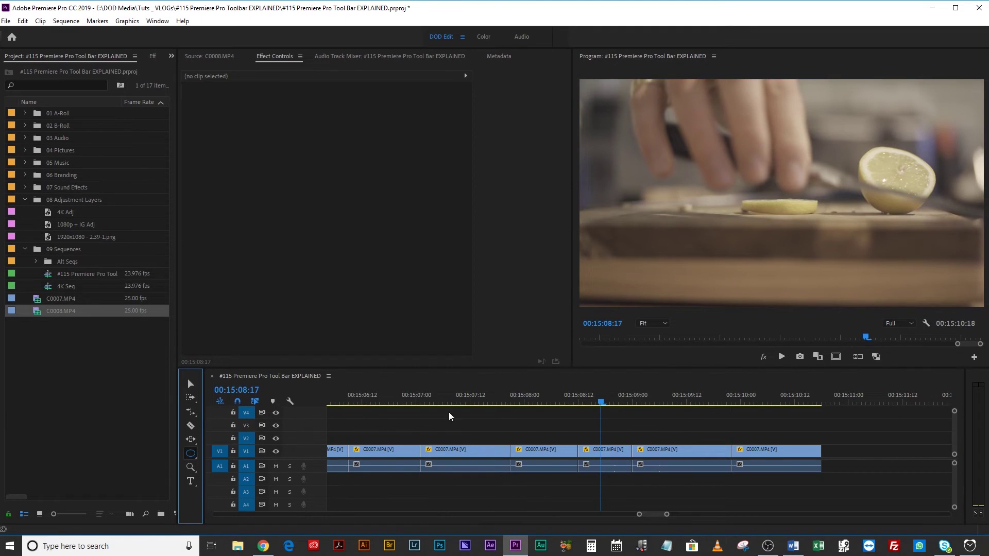
left_click_drag(732, 146, 853, 266)
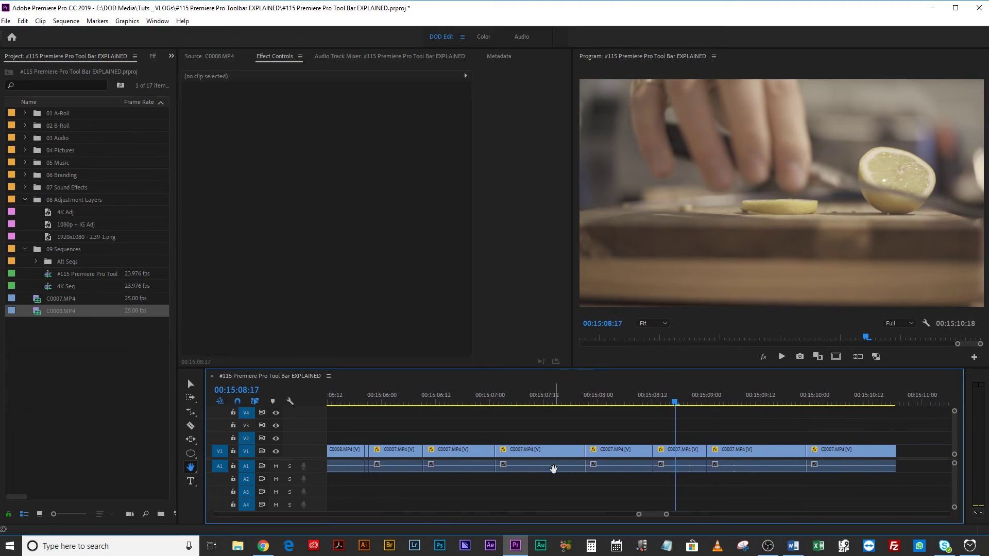
Step: Pan along the timeline with the Hand tool and zoom in and out on the segments around the playhead
left_click_drag(553, 468, 551, 468)
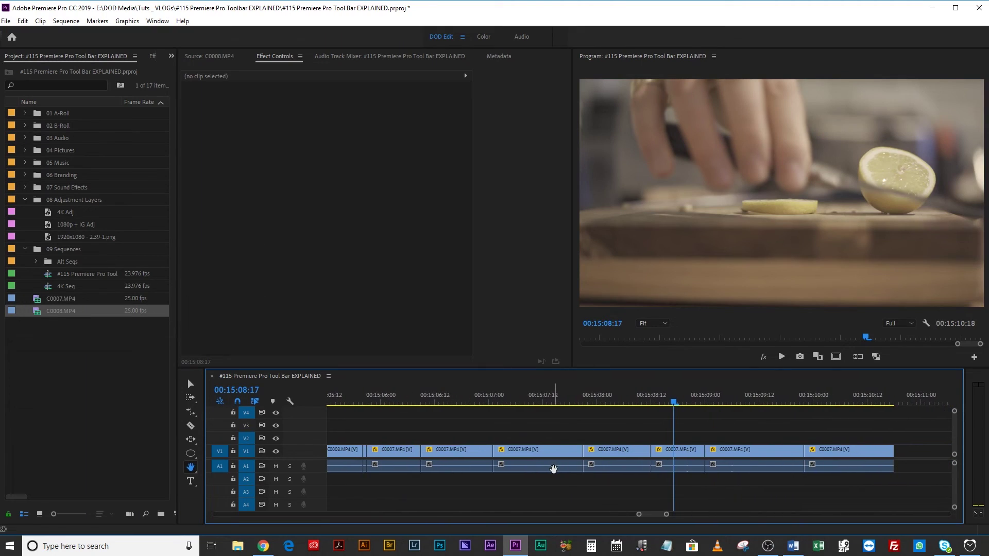
mouse_move(466, 467)
left_mouse_down()
mouse_move(772, 478)
mouse_move(644, 489)
mouse_move(712, 494)
mouse_move(470, 462)
left_mouse_up()
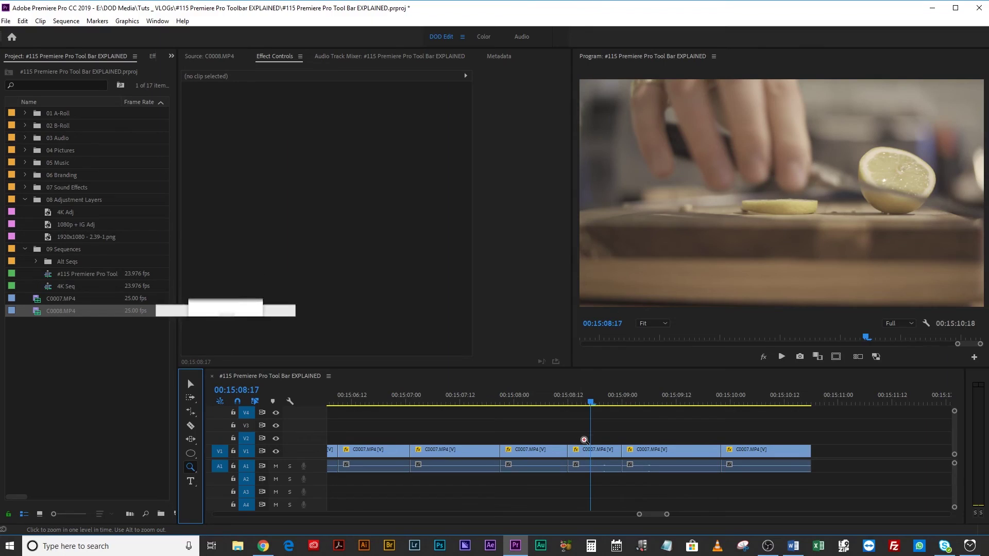
left_click(583, 440)
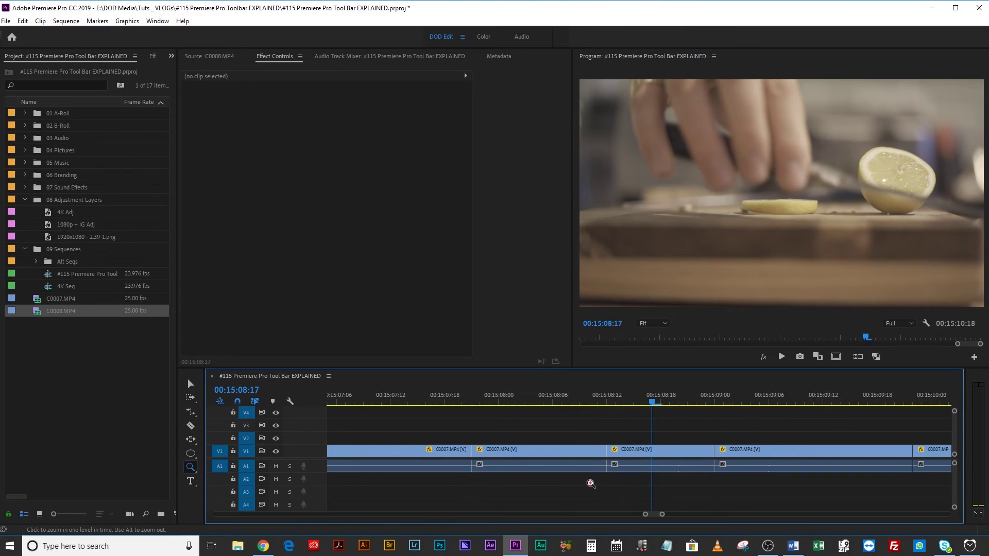
left_click(639, 438, "alt")
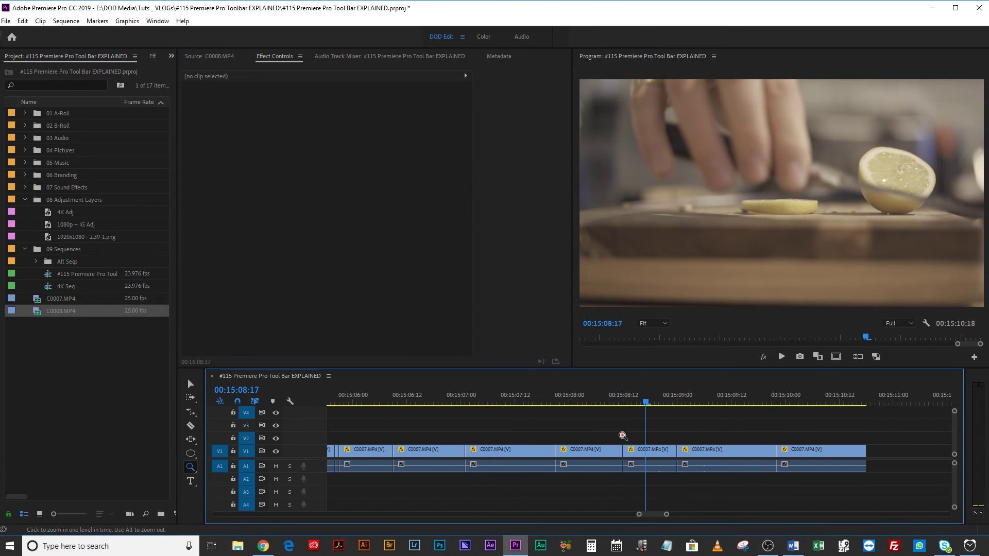
left_click_drag(538, 442, 831, 500)
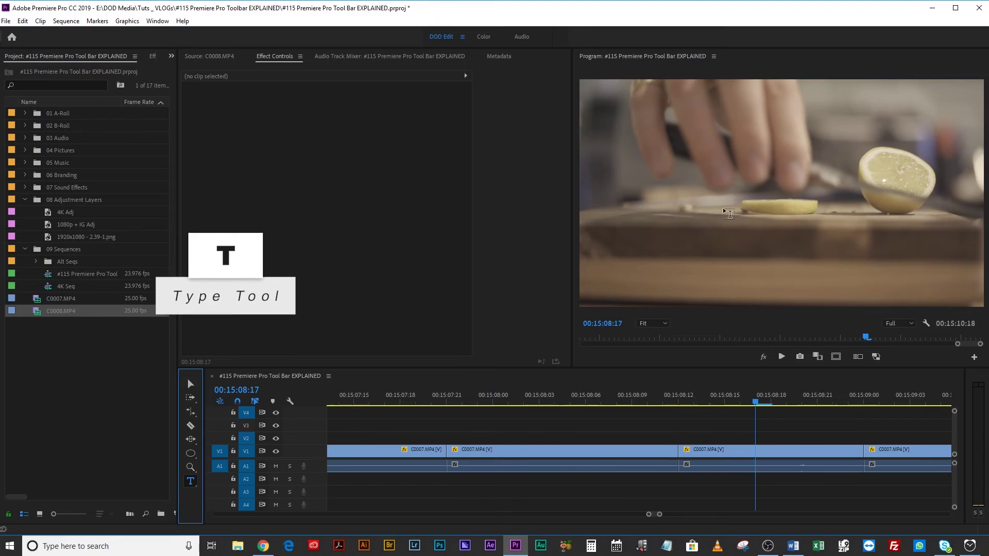
Step: Draw a wide text box across the lower part of the program frame with the Type tool
left_click_drag(648, 200, 936, 283)
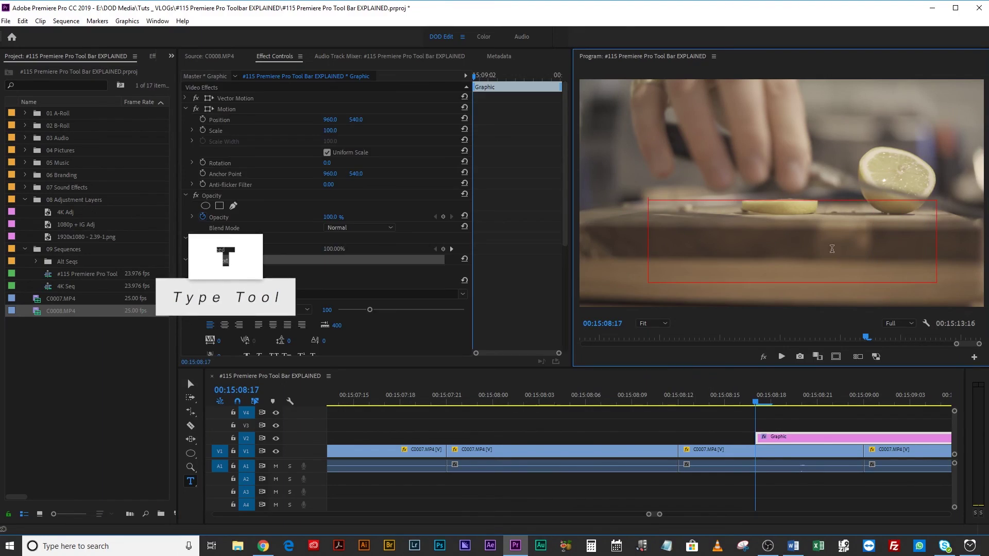